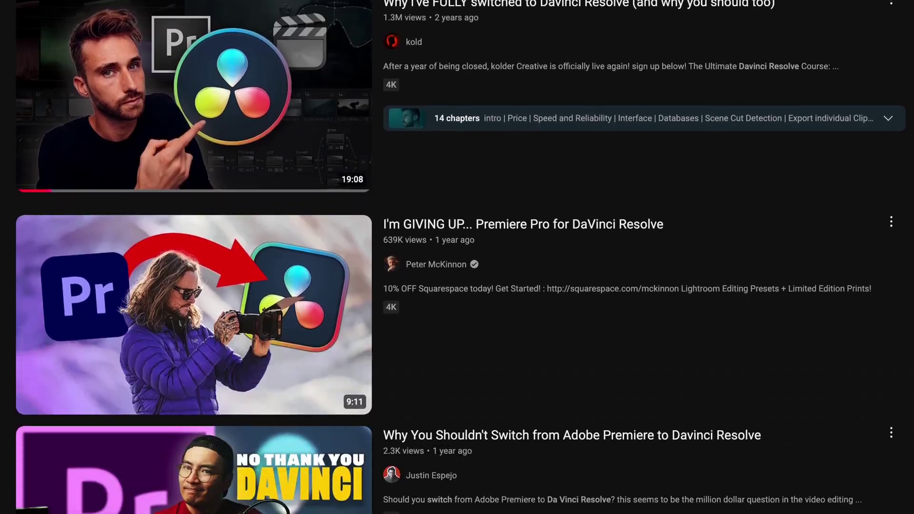
- Scroll down the YouTube results for videos on switching from Premiere Pro to DaVinci Resolve
{"action": "scroll", "coordinate": [457, 257], "scroll_direction": "down", "scroll_amount": 18}
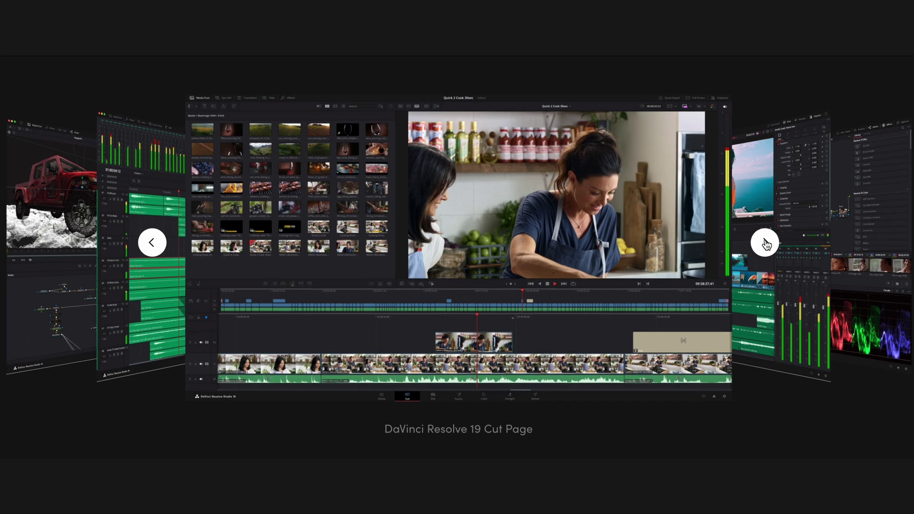
- Advance the DaVinci Resolve 19 page previews from Cut through Color and Fusion to Fairlight
{"action": "left_click", "coordinate": [765, 241]}
{"action": "left_click", "coordinate": [780, 243]}
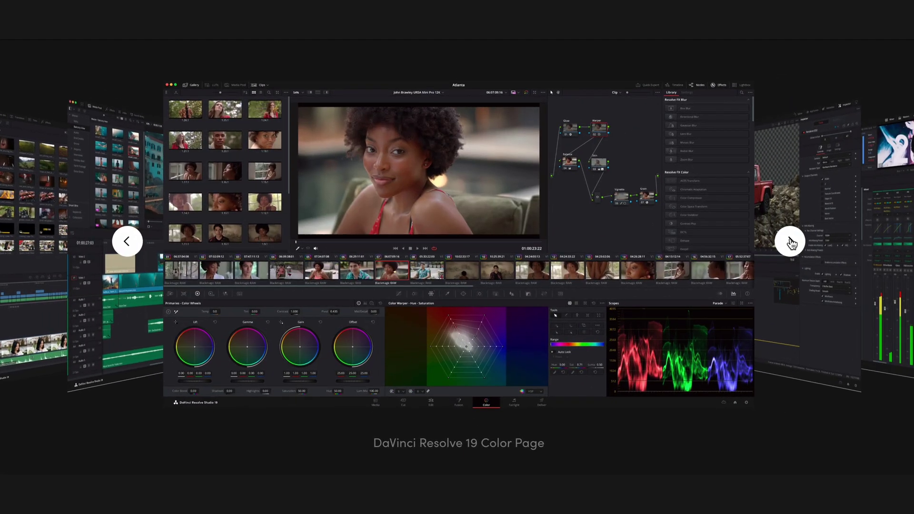
{"action": "left_click", "coordinate": [801, 242]}
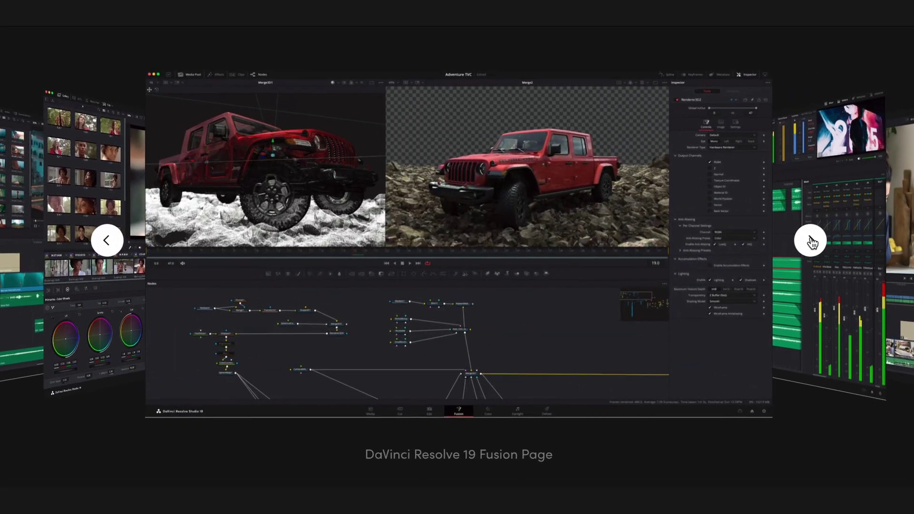
{"action": "left_click", "coordinate": [816, 242]}
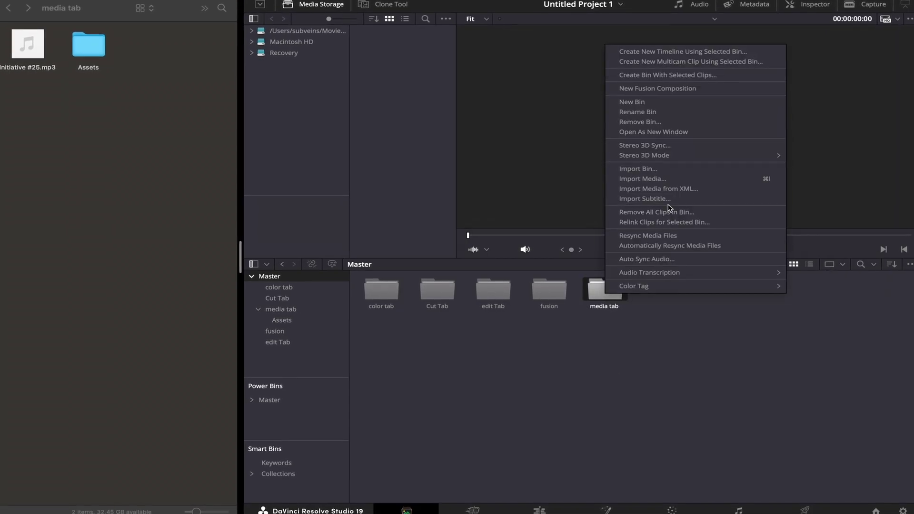
- Bring up the media tab bin's options and open the bin to view its clips
{"action": "left_click", "coordinate": [646, 250]}
{"action": "double_click", "coordinate": [606, 290]}
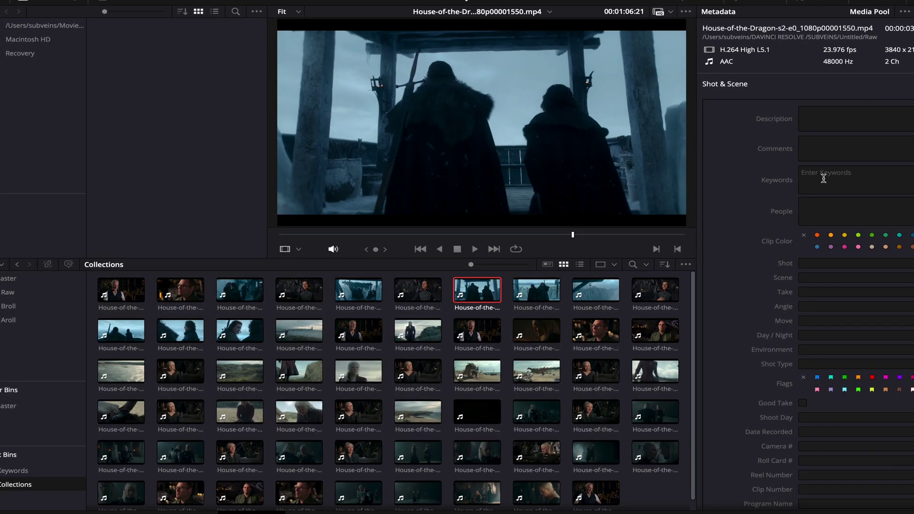
- Enter broll in the snowy trench clip's Keywords metadata field
{"action": "type", "text": "broll"}
{"action": "key", "text": "Return"}
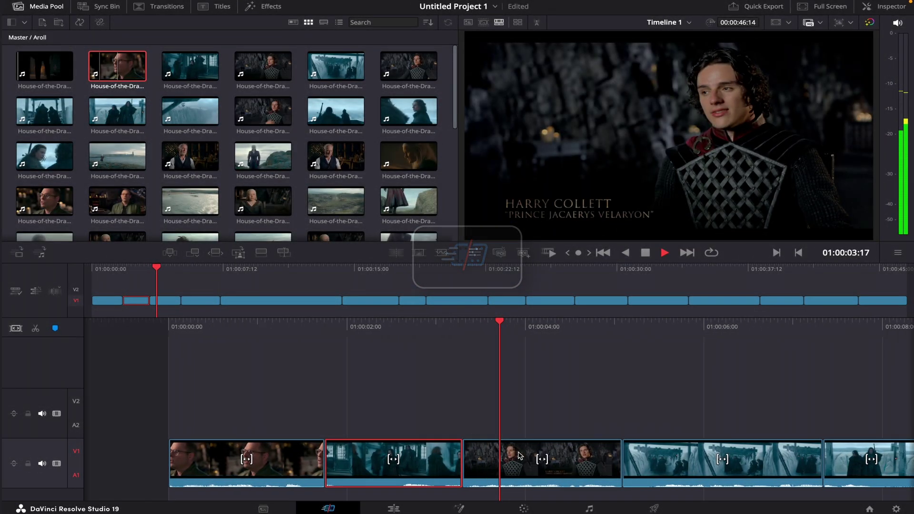
- Play Timeline 1 on the Cut page to review the interview and b-roll cuts
{"action": "key", "text": "j"}
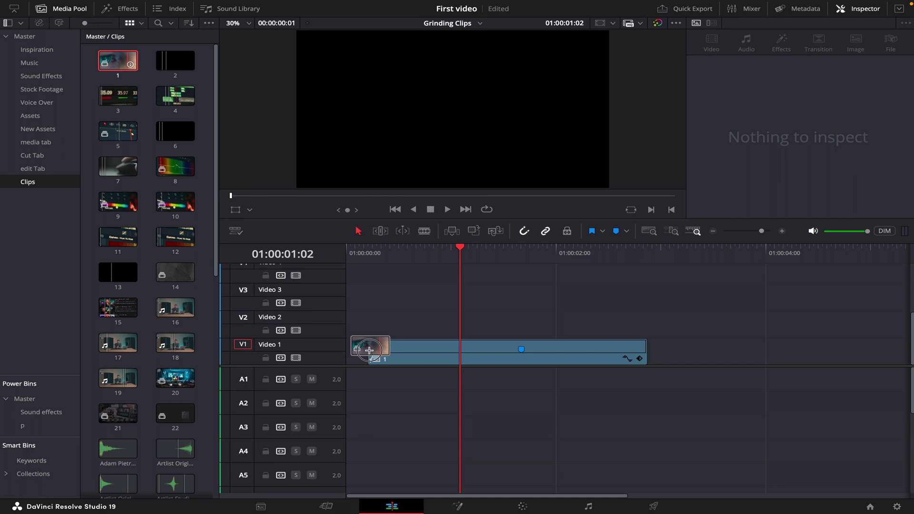
- Place numbered clips 3, 9, 10, 14, 15 and 20 in order across Video 1 and Video 2
{"action": "left_click_drag", "start_coordinate": [172, 58], "coordinate": [633, 329]}
{"action": "left_click_drag", "start_coordinate": [114, 94], "coordinate": [592, 299]}
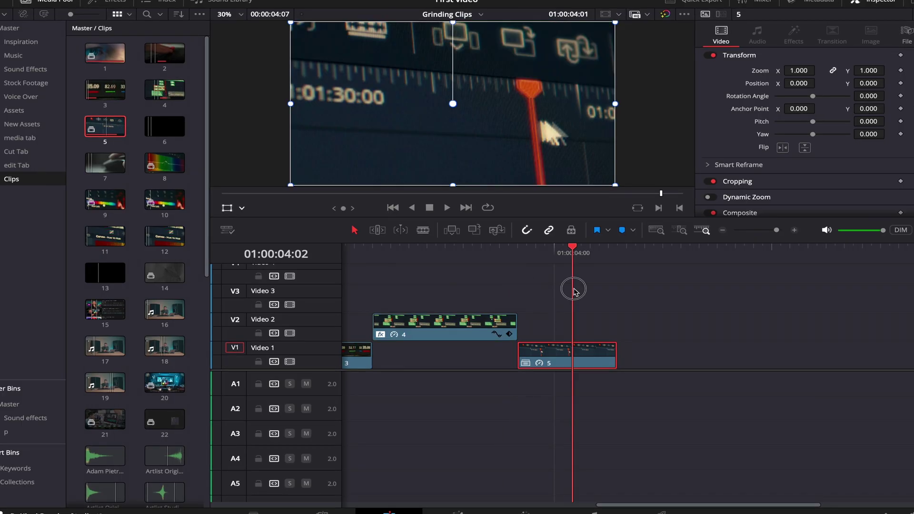
{"action": "right_click", "coordinate": [573, 289]}
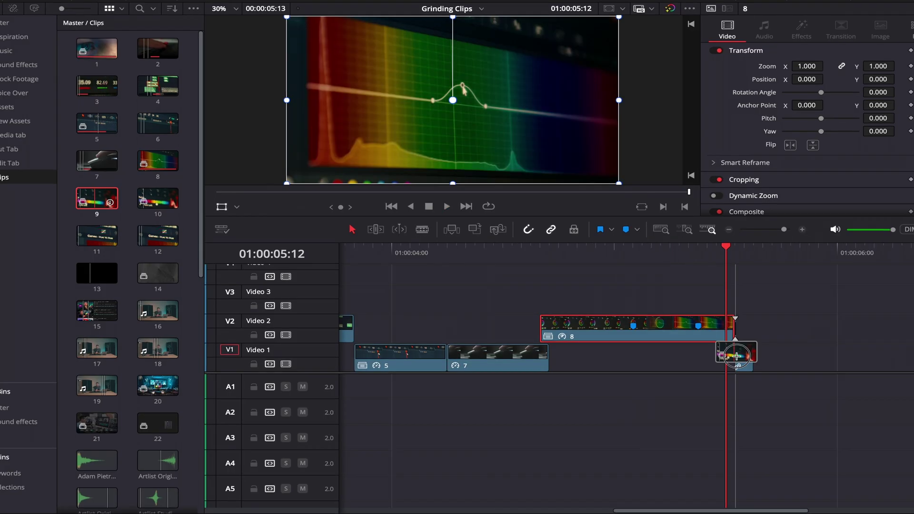
{"action": "left_click_drag", "start_coordinate": [734, 351], "coordinate": [597, 357]}
{"action": "left_click_drag", "start_coordinate": [157, 199], "coordinate": [714, 343]}
{"action": "left_click_drag", "start_coordinate": [96, 236], "coordinate": [377, 253]}
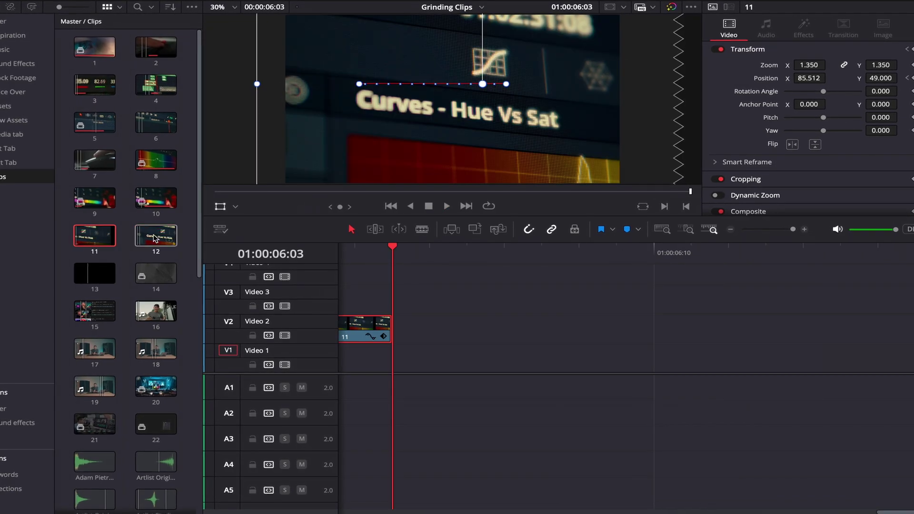
{"action": "right_click", "coordinate": [612, 361]}
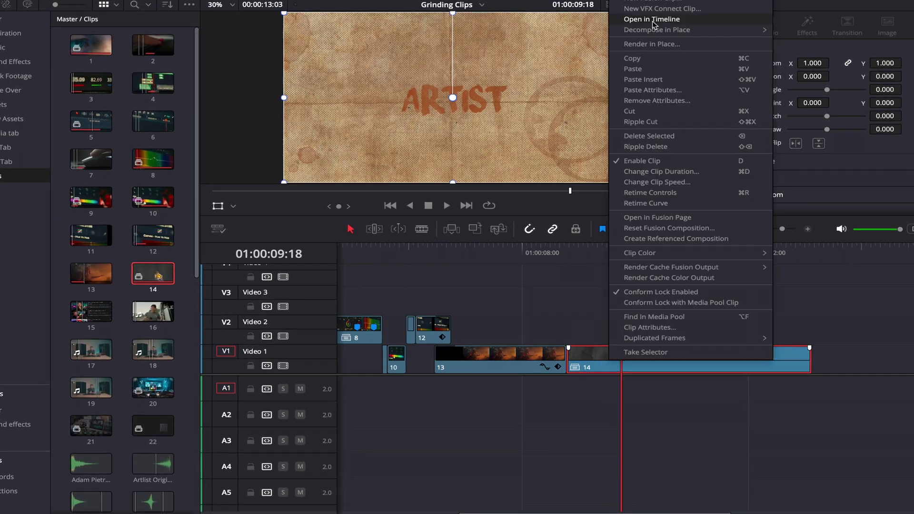
{"action": "left_click", "coordinate": [652, 19]}
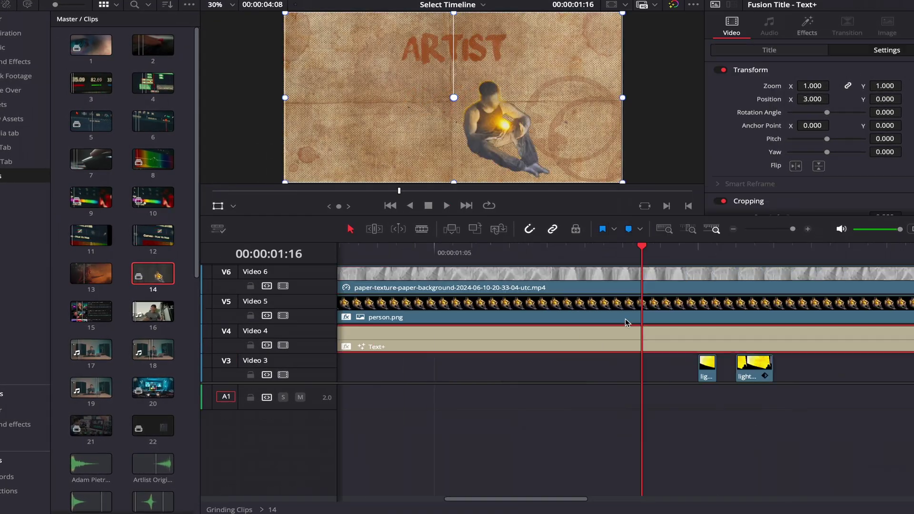
{"action": "left_click_drag", "start_coordinate": [91, 311], "coordinate": [644, 354]}
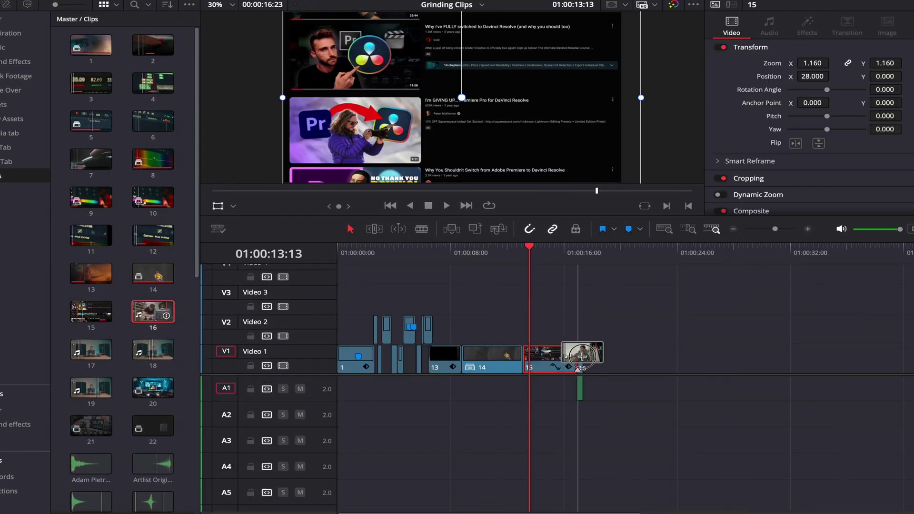
{"action": "left_click_drag", "start_coordinate": [153, 387], "coordinate": [595, 367]}
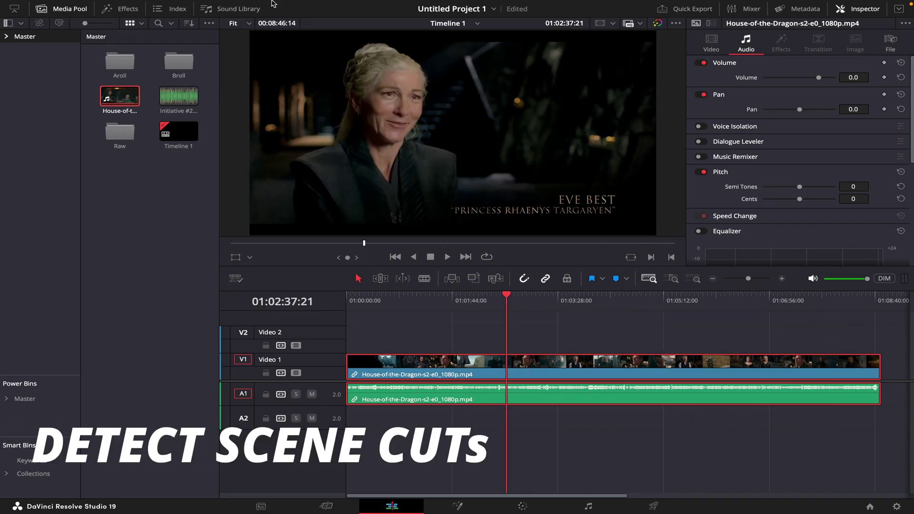
- Run Timeline > Detect Scene Cuts on the clip and scrub through the resulting shots
{"action": "mouse_move", "coordinate": [273, 4]}
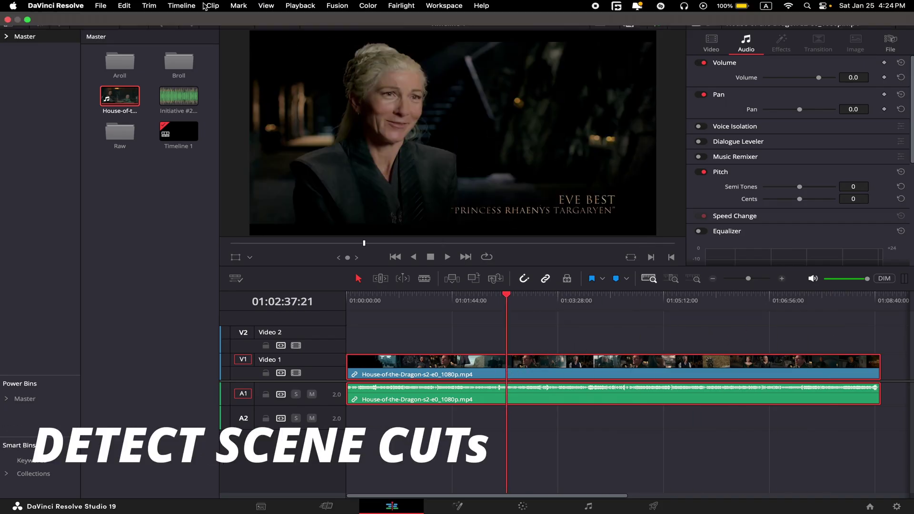
{"action": "left_click", "coordinate": [179, 5]}
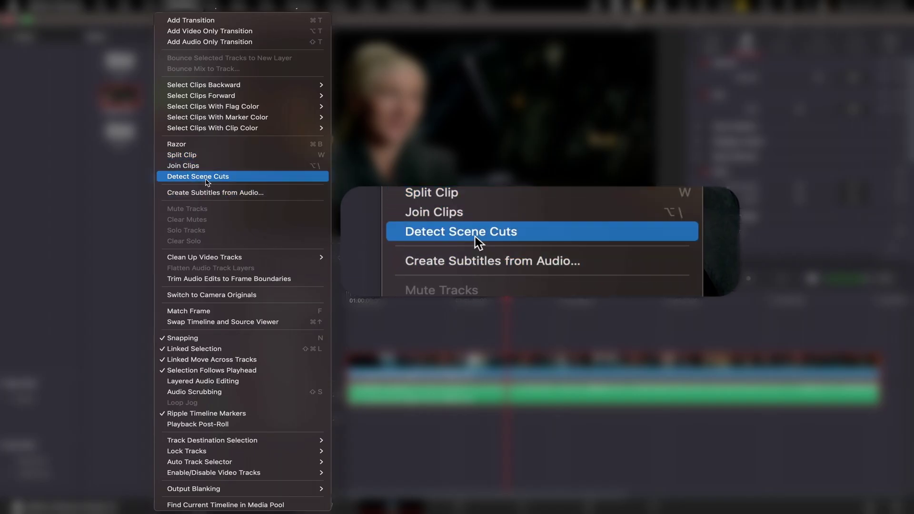
{"action": "left_click", "coordinate": [206, 177]}
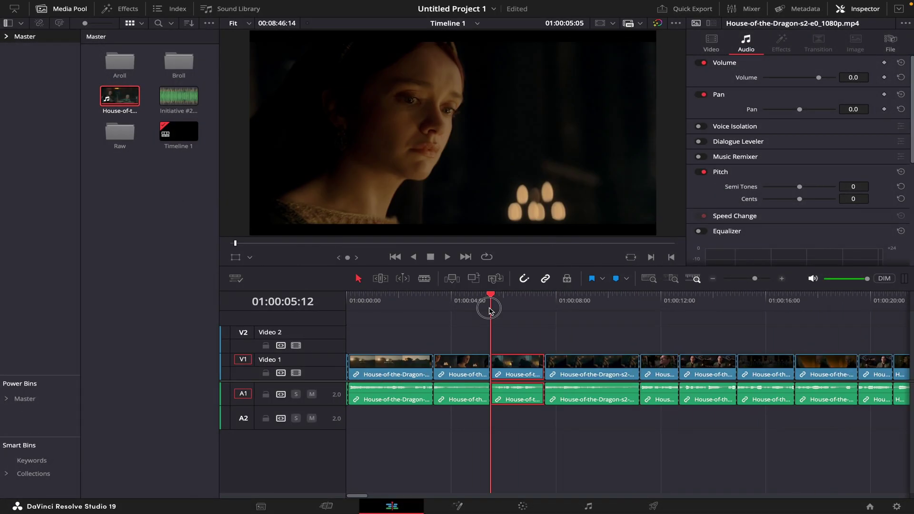
{"action": "left_click_drag", "start_coordinate": [489, 309], "coordinate": [566, 330]}
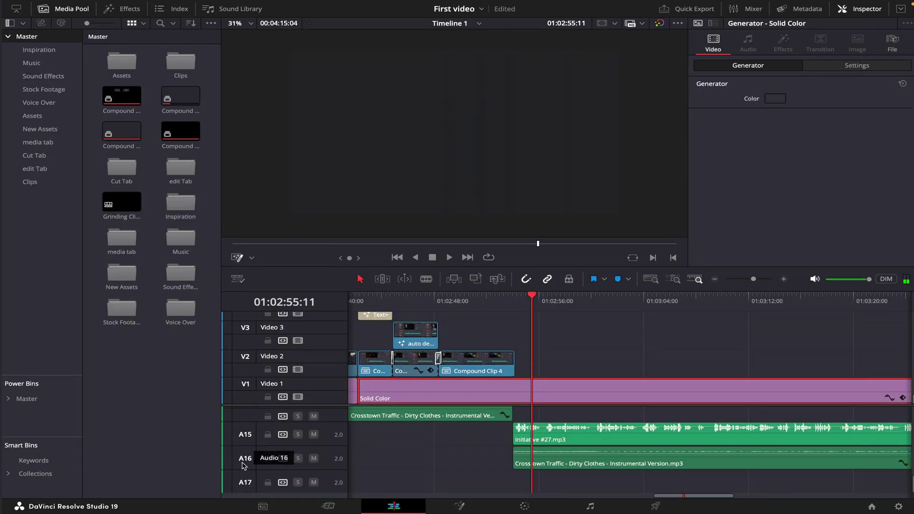
{"action": "left_click", "coordinate": [244, 465]}
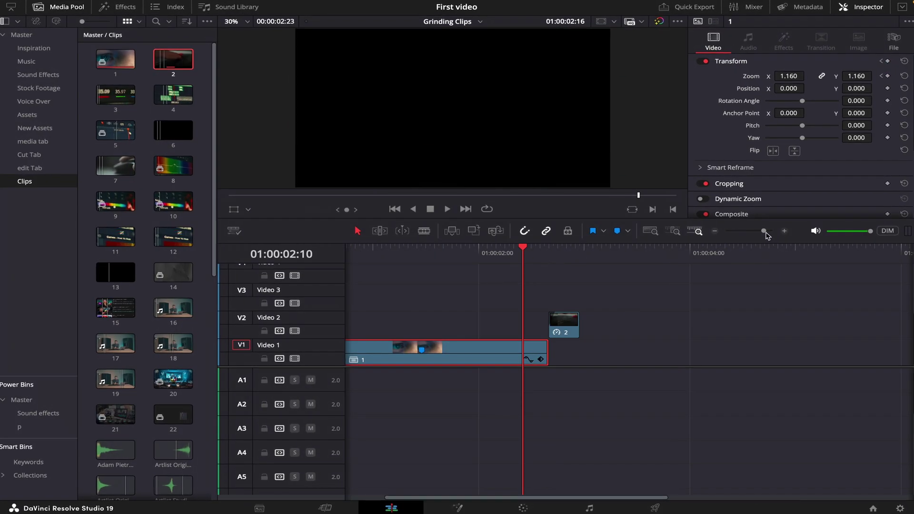
- Step the playhead forward one frame and show clip 4's effects in the Inspector
{"action": "key", "text": "Right"}
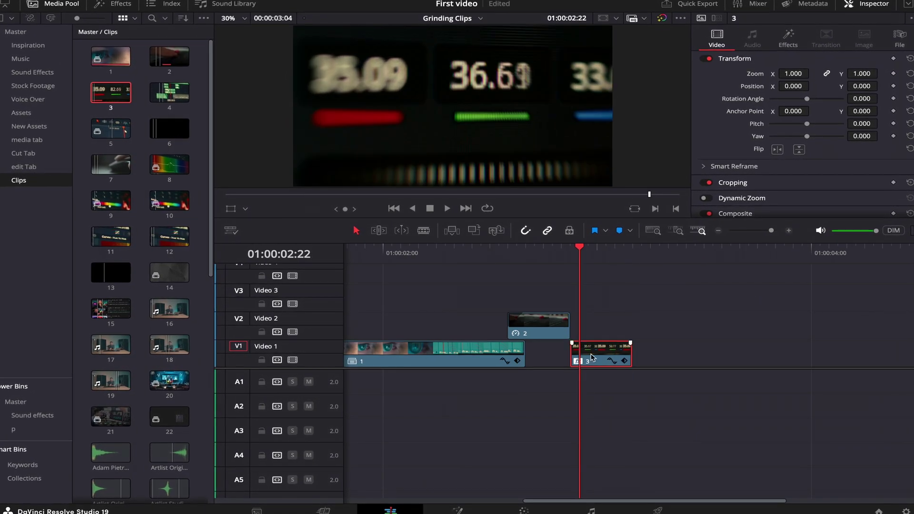
{"action": "left_click", "coordinate": [789, 38]}
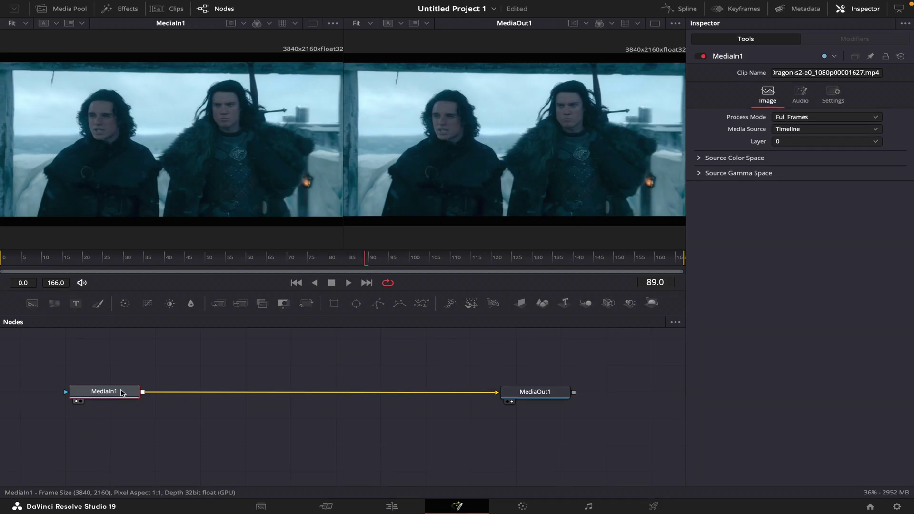
- Insert a MagicMask node between MediaIn1 and MediaOut1 from the 'magic' tool search
{"action": "key", "text": "shift+space"}
{"action": "type", "text": "magic"}
{"action": "left_click", "coordinate": [492, 352]}
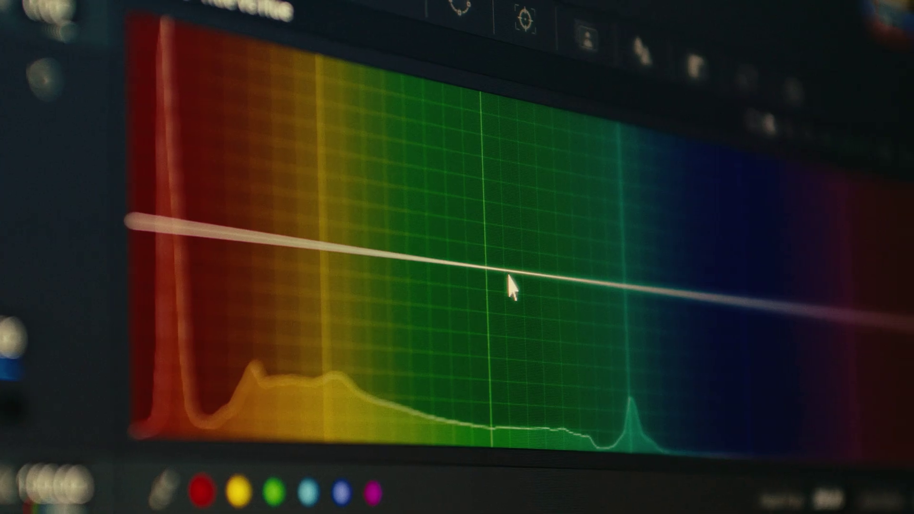
- Add two Hue vs Hue curve points, set the CST input colour space and gamma, and switch to Log Wheels
{"action": "left_click", "coordinate": [480, 267]}
{"action": "left_click", "coordinate": [380, 258]}
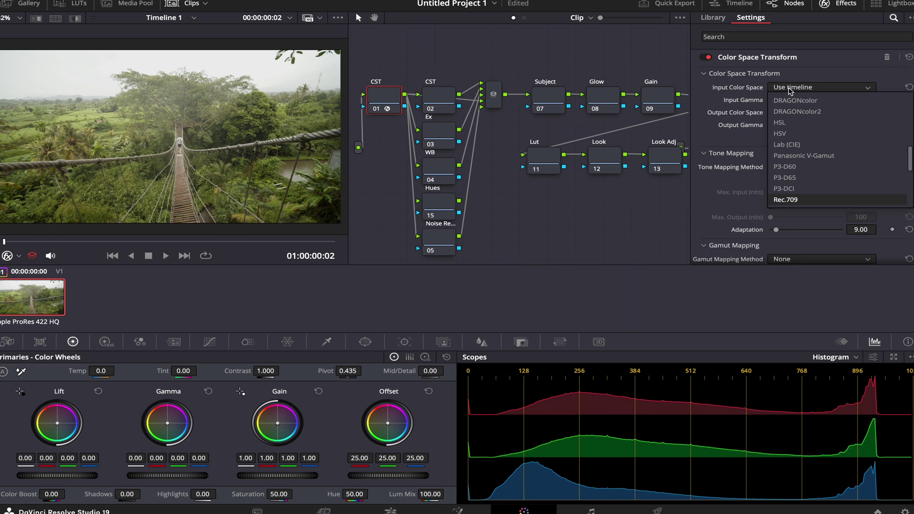
{"action": "left_click", "coordinate": [804, 209]}
{"action": "left_click", "coordinate": [796, 99]}
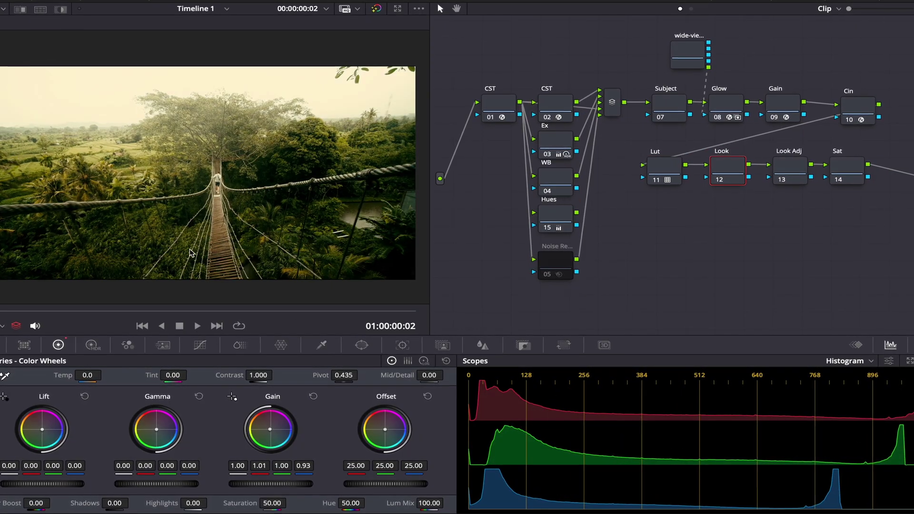
{"action": "left_click", "coordinate": [424, 361]}
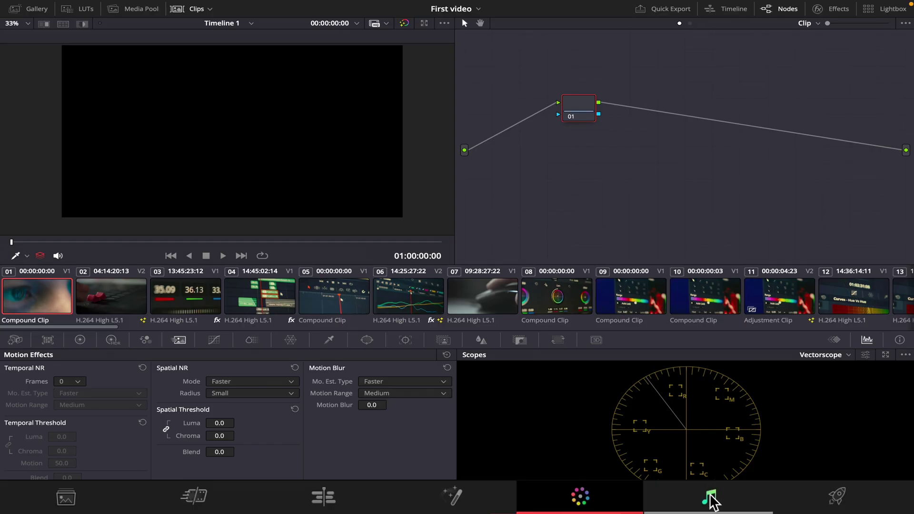
- On the Fairlight page, play the audio and show Audio 1's Voice Isolation effect at amount 73
{"action": "left_click", "coordinate": [710, 498]}
{"action": "key", "text": "space"}
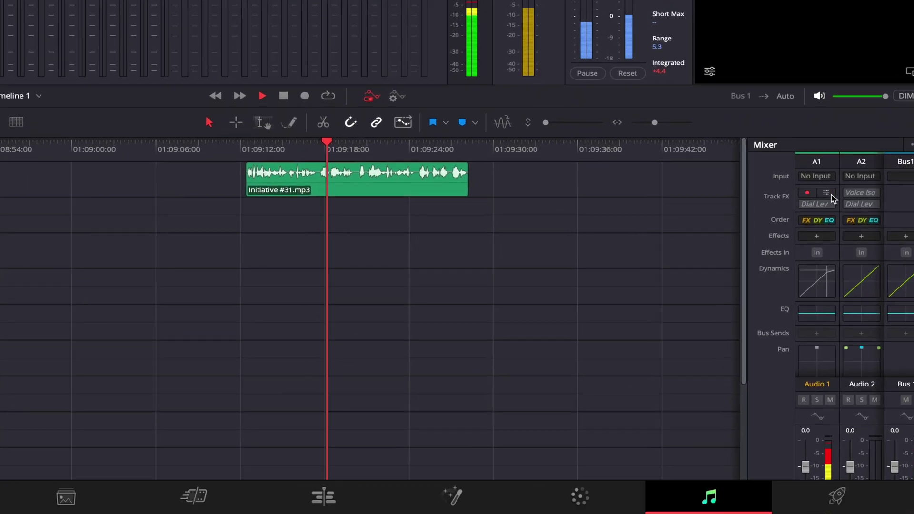
{"action": "left_click", "coordinate": [826, 187]}
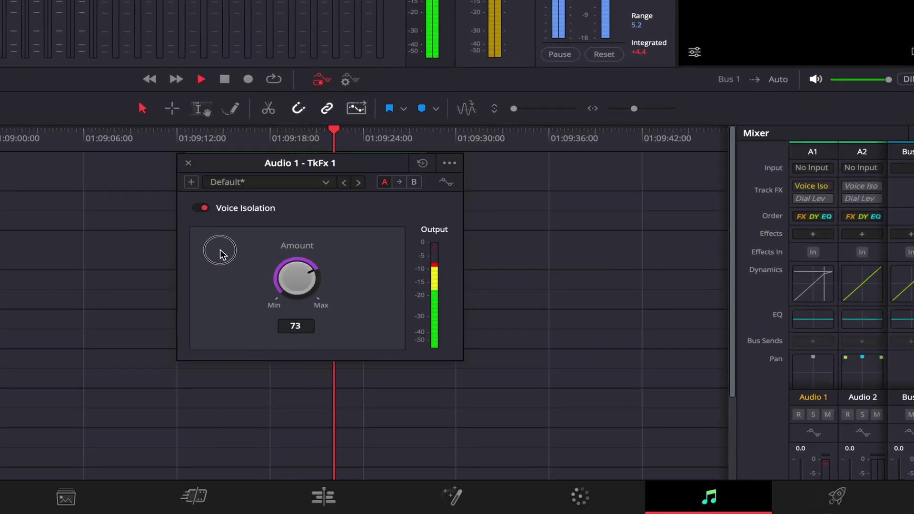
{"action": "left_click_drag", "start_coordinate": [225, 163], "coordinate": [5, 210]}
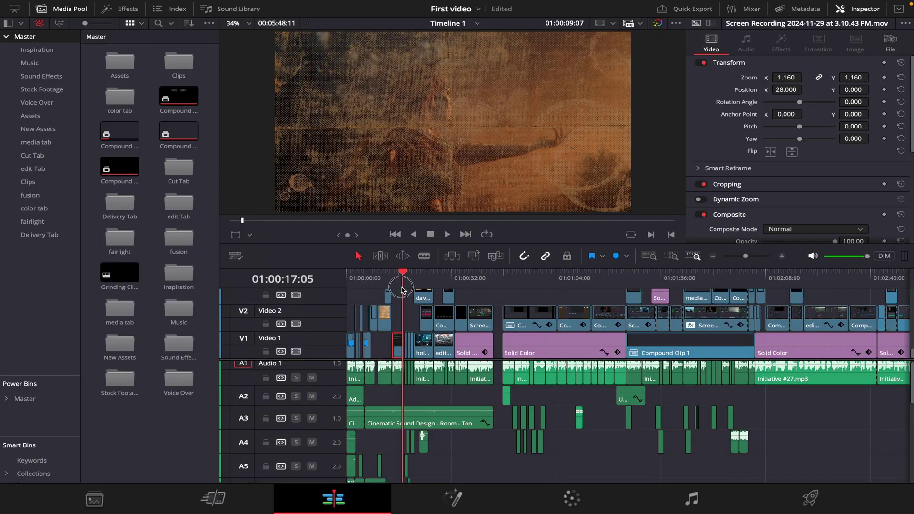
- Scrub the timeline to the AI features graphic, then go to the Deliver page
{"action": "left_click_drag", "start_coordinate": [401, 289], "coordinate": [428, 288]}
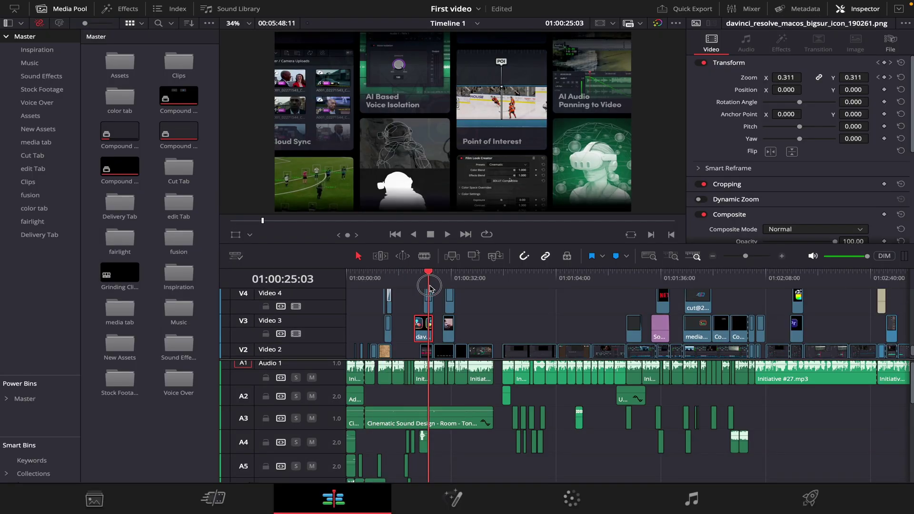
{"action": "left_click", "coordinate": [802, 503]}
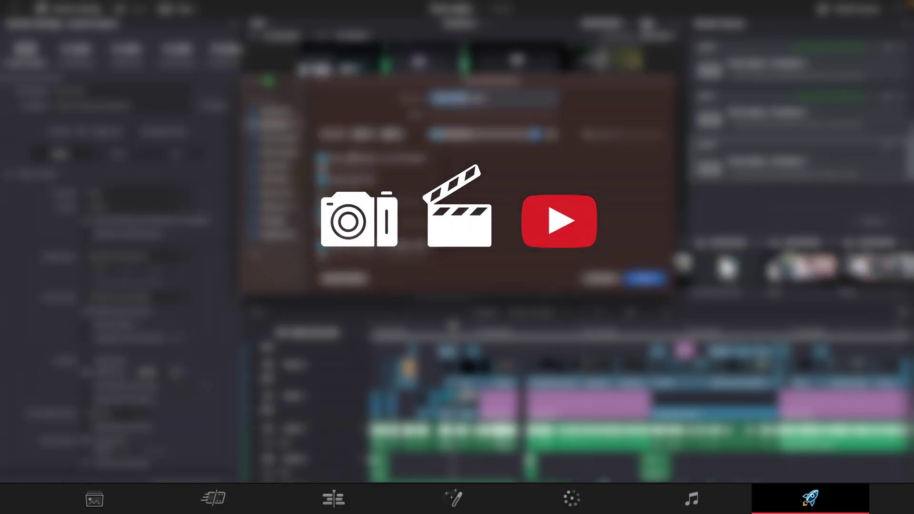
- Scroll the Deliver render settings down toward Advanced Settings
{"action": "scroll", "coordinate": [159, 367], "scroll_direction": "down", "scroll_amount": 10}
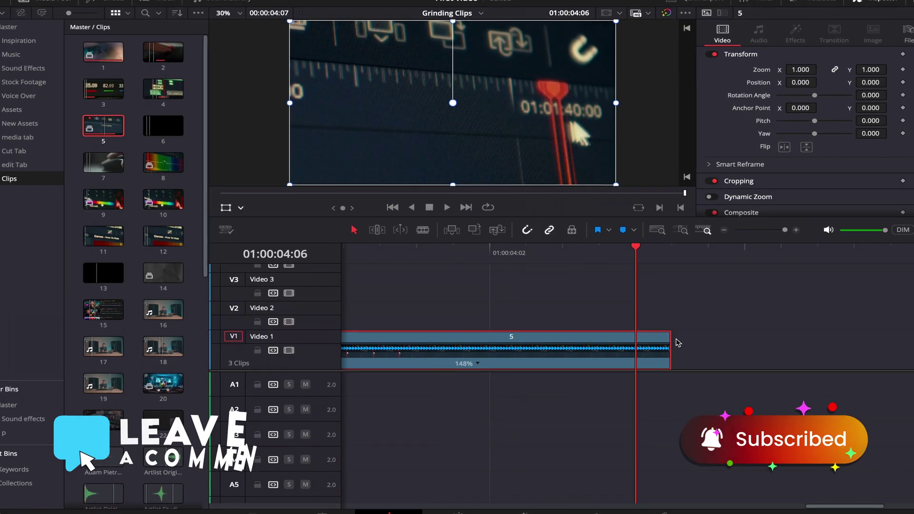
- Place clip 6 from the Clips bin onto the Video 2 track
{"action": "left_click_drag", "start_coordinate": [166, 127], "coordinate": [624, 311]}
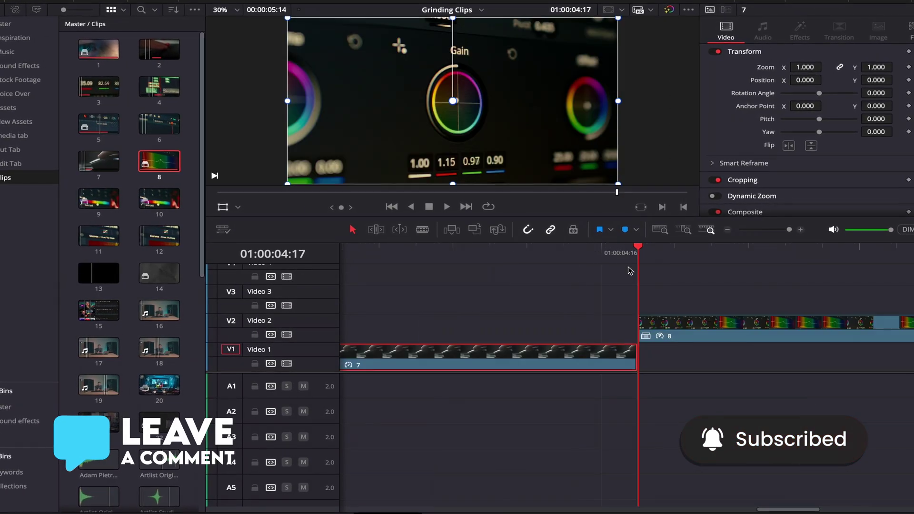